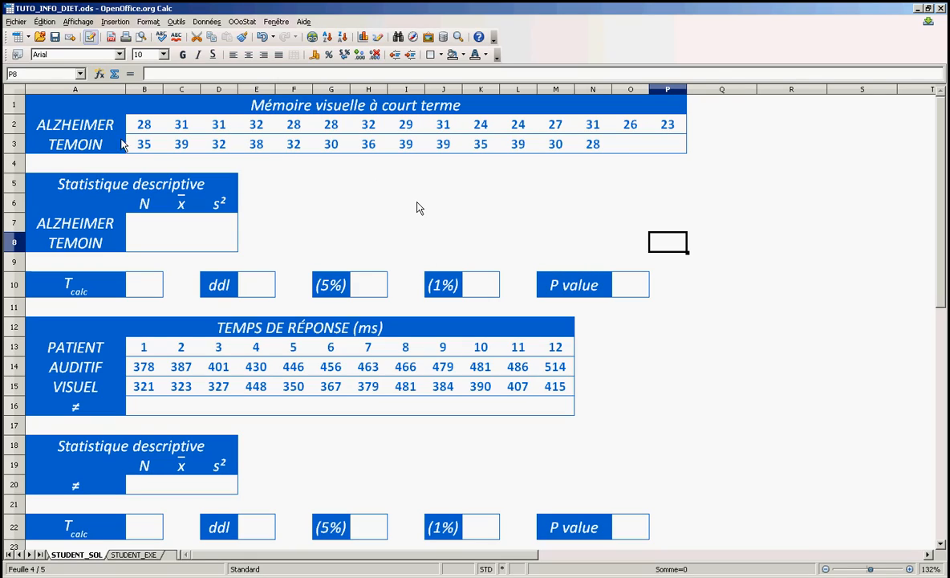
left_click(66, 127)
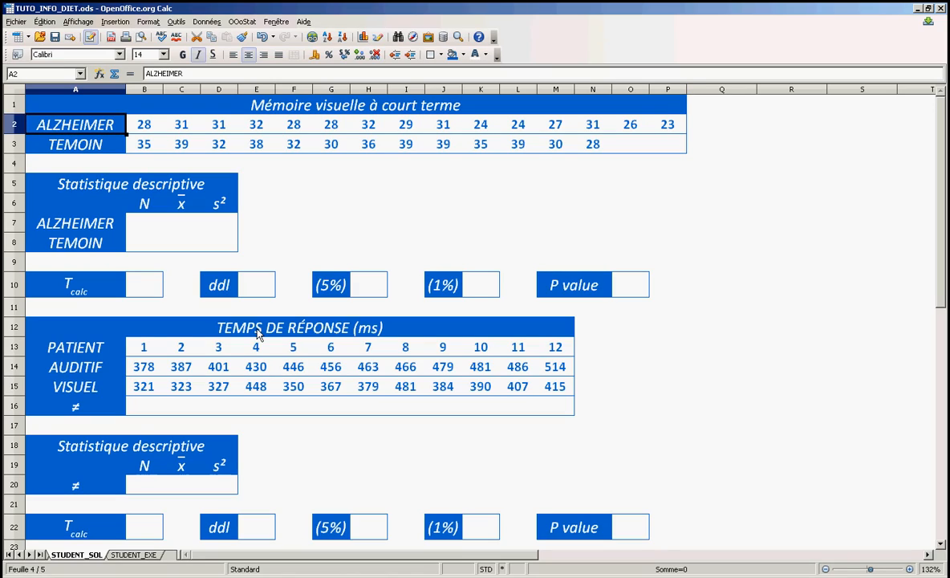
left_click(65, 151)
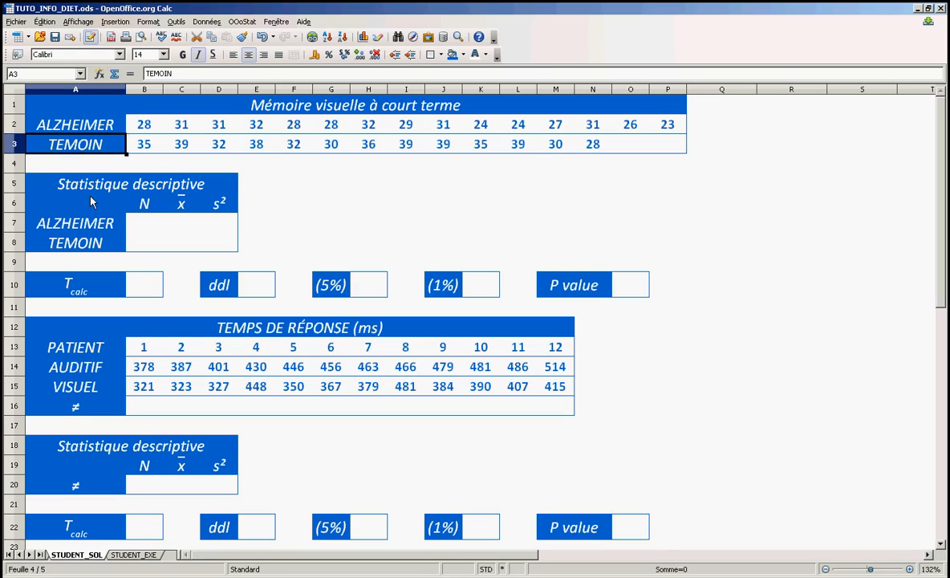
left_click(286, 112)
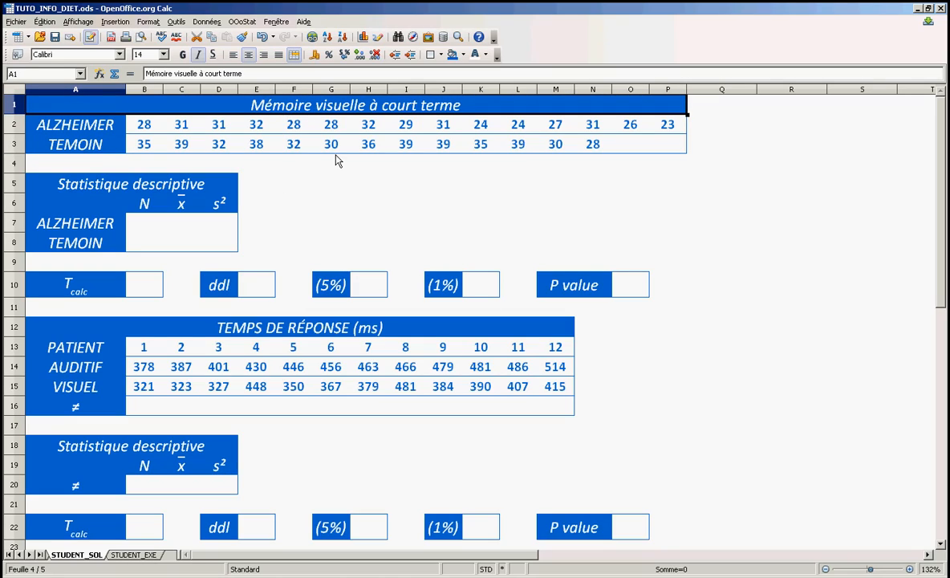
left_click(305, 183)
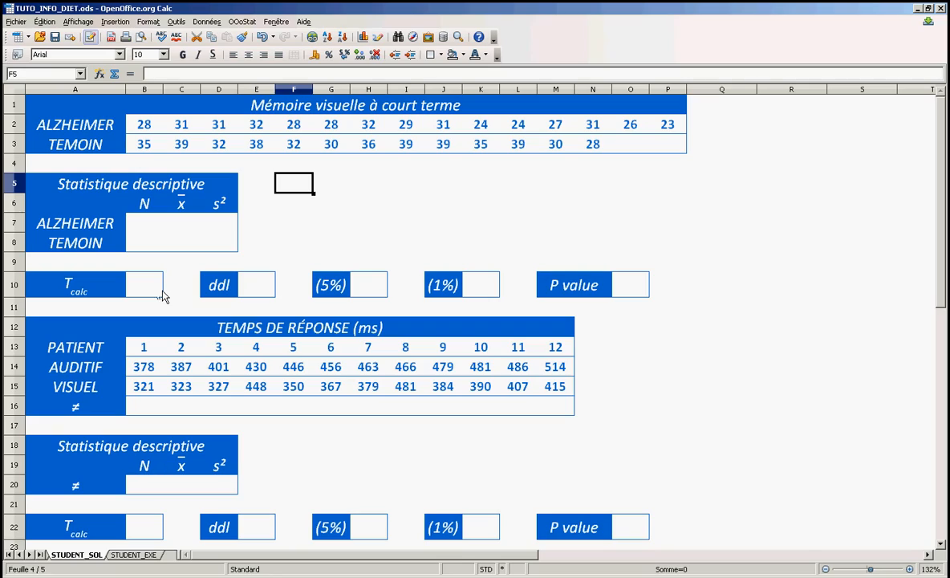
left_click(142, 208)
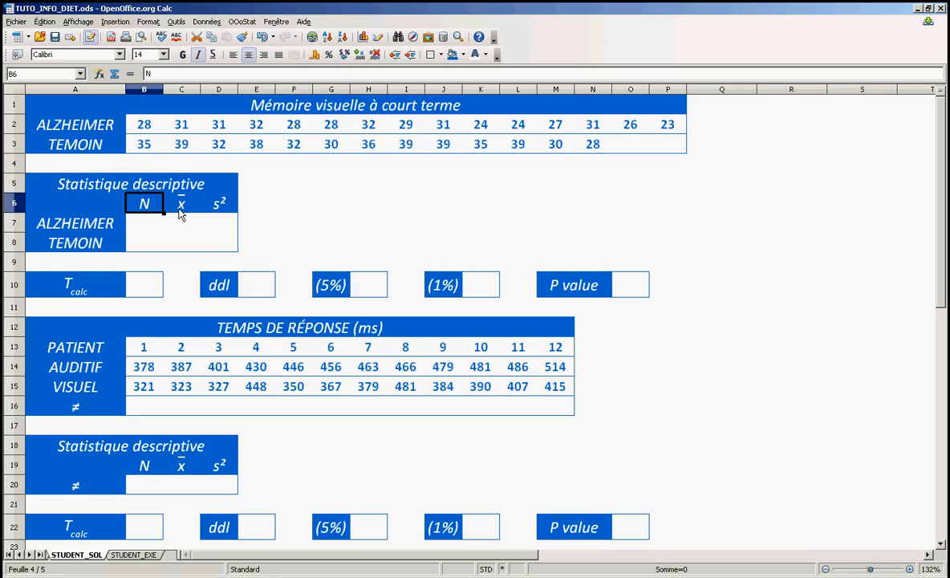
left_click(179, 210)
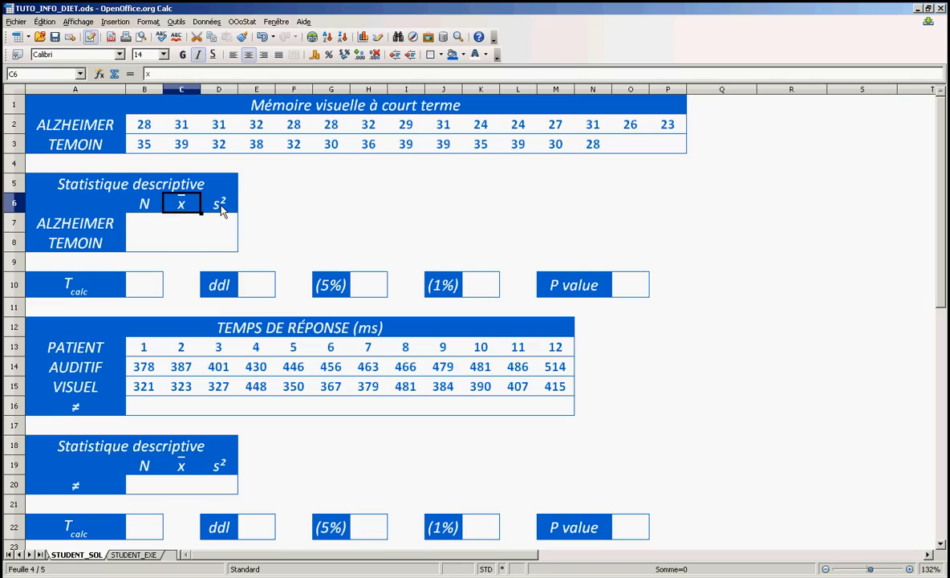
left_click(222, 210)
Count the ALZHEIMER values in B7 with =NB(B2:P2) and the TEMOIN values in B8 with =NB(B3:N3).
left_click(151, 227)
type("=nb")
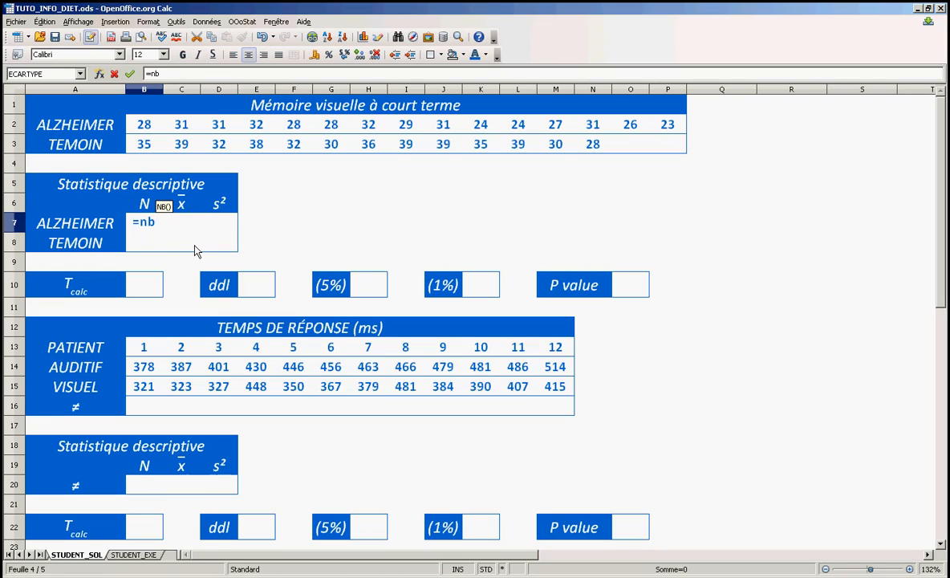
type("(")
left_click_drag(161, 127, 662, 131)
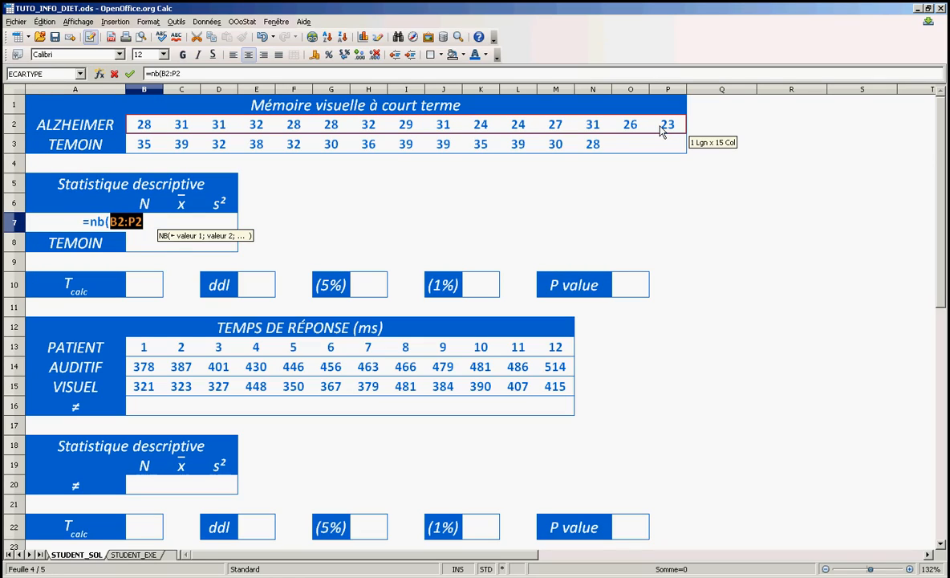
key("Return")
type("=")
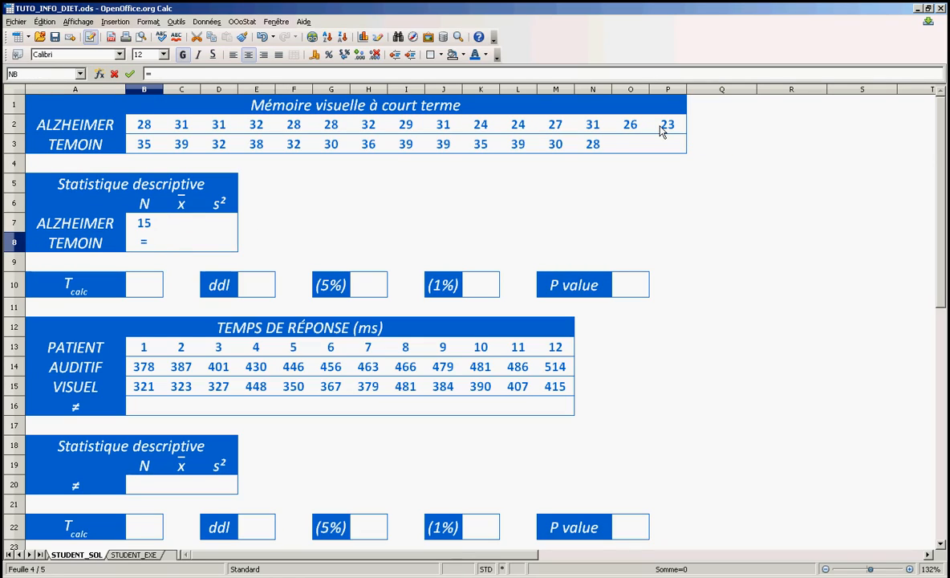
type("nb(")
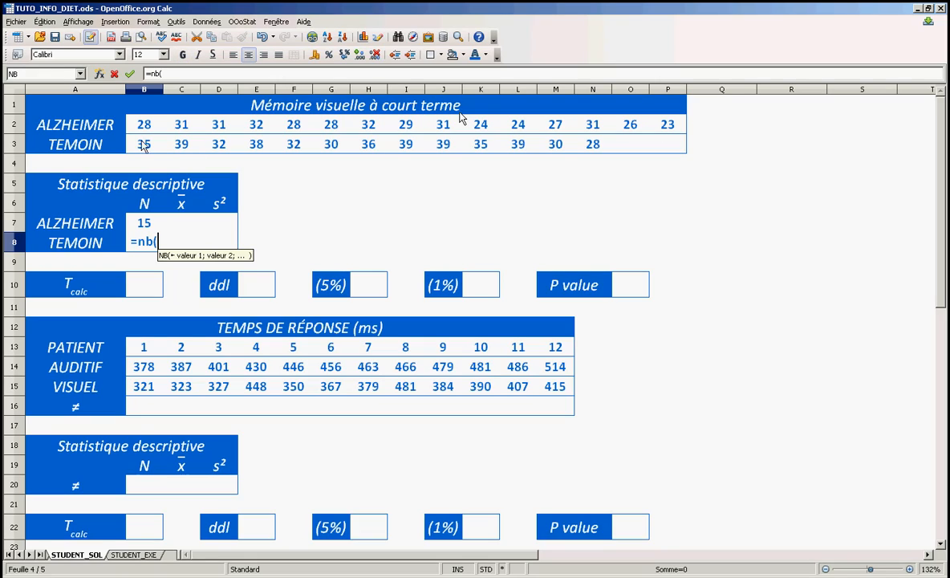
left_click_drag(137, 144, 580, 150)
key("Return")
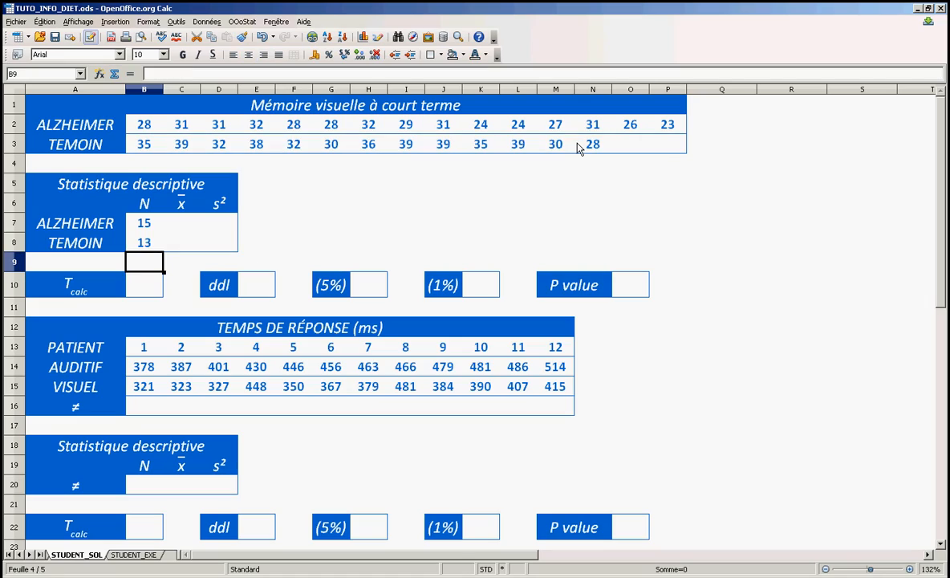
Calculate the ALZHEIMER mean in C7 with =MOYENNE(B2:P2) and the TEMOIN mean in C8 with =MOYENNE(B3:N3).
left_click(184, 227)
type("=")
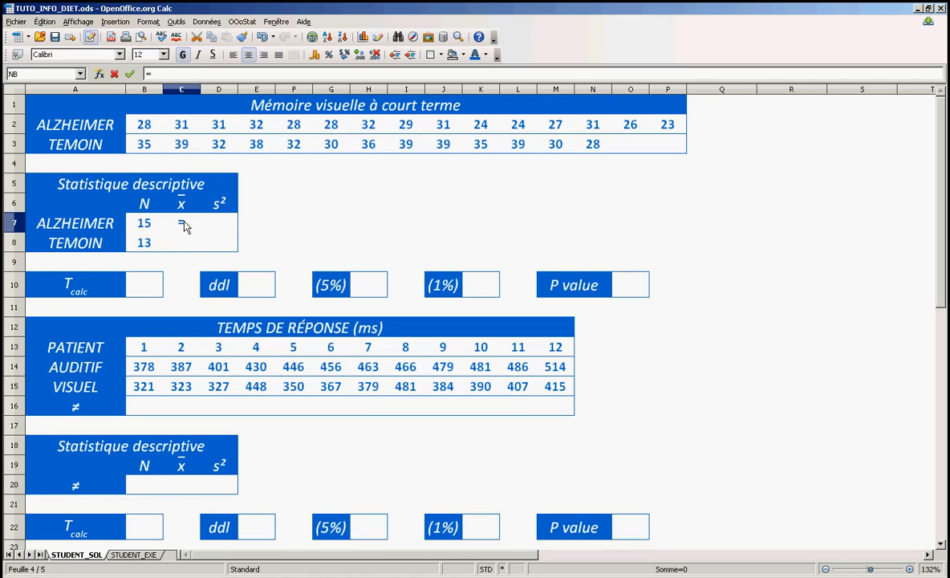
type("moyenn(")
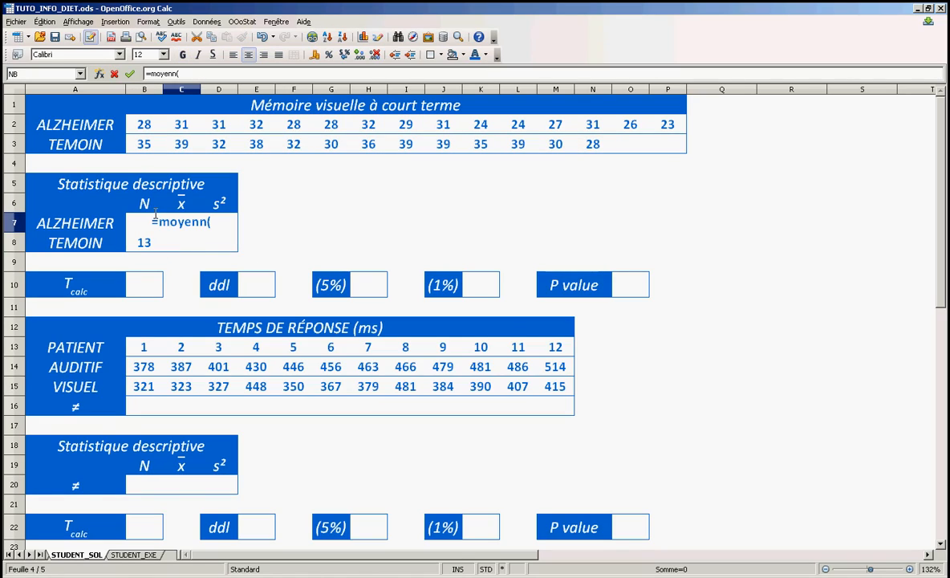
key("BackSpace")
type("e")
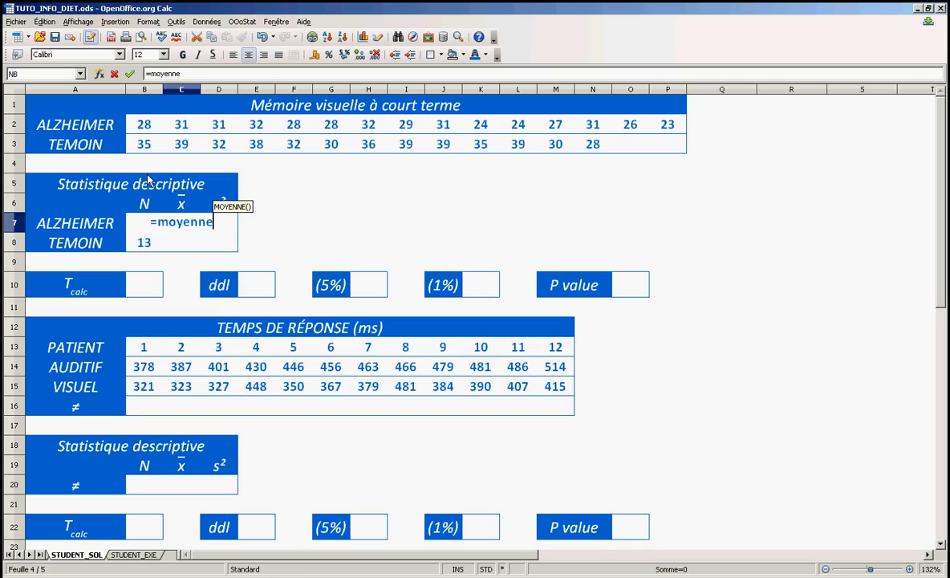
type("(")
left_click_drag(141, 124, 678, 131)
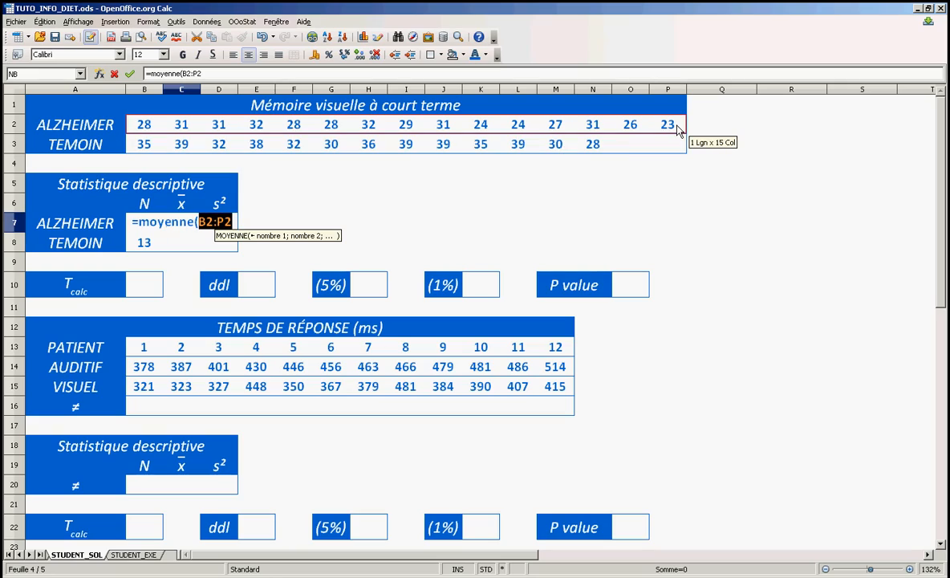
key("Return")
type("=")
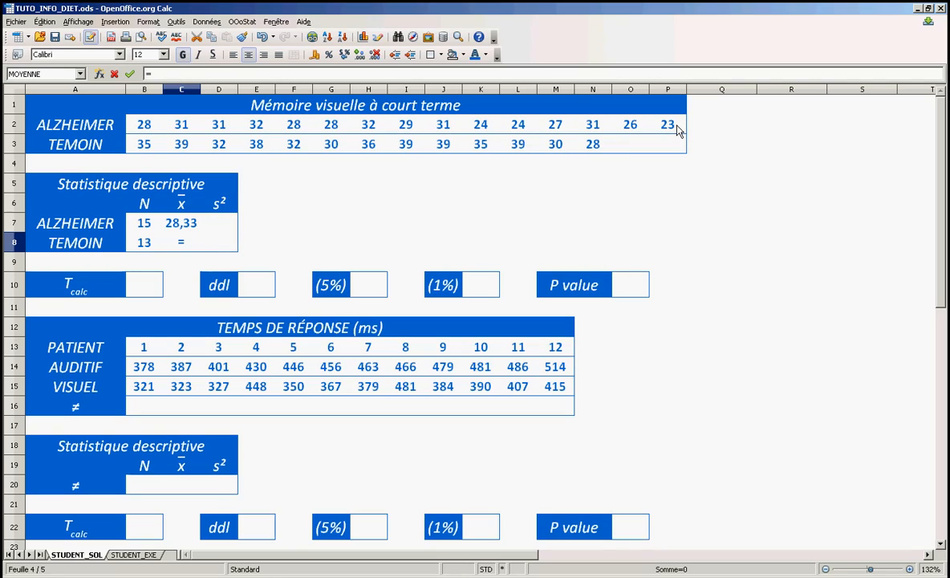
type("moyenne(")
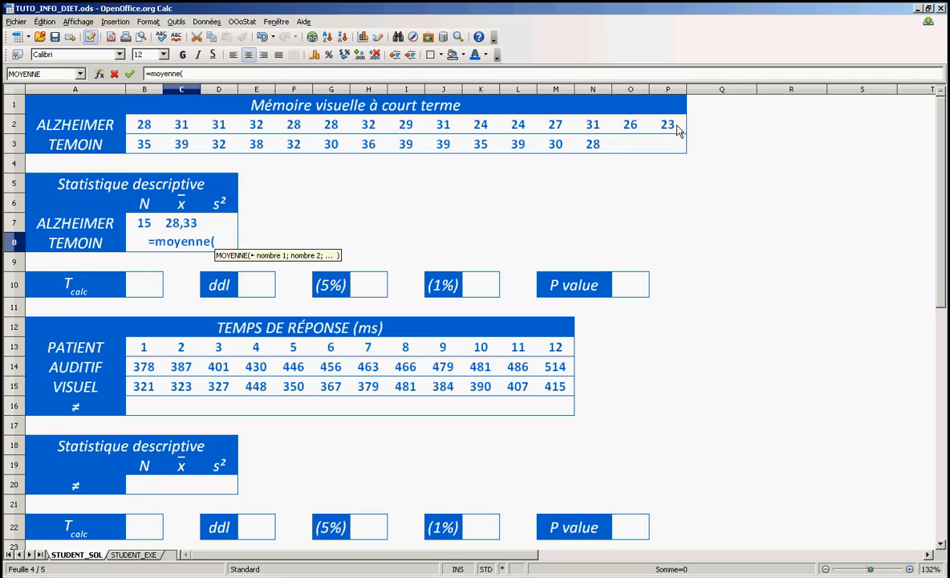
left_click_drag(149, 150, 592, 149)
key("Return")
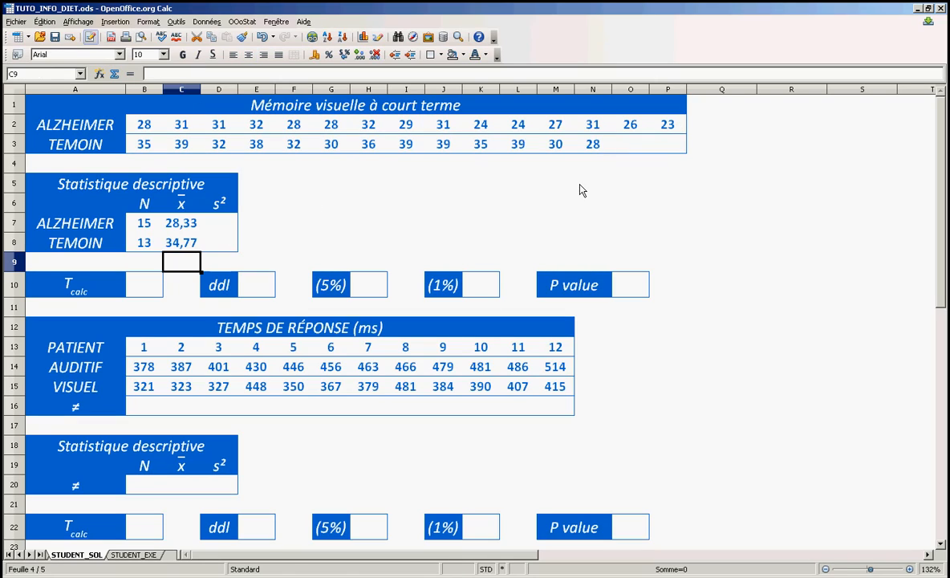
Calculate the ALZHEIMER variance in D7 with =VAR(B2:P2) and the TEMOIN variance in D8 with =VAR(B3:N3).
left_click(216, 225)
type("=va")
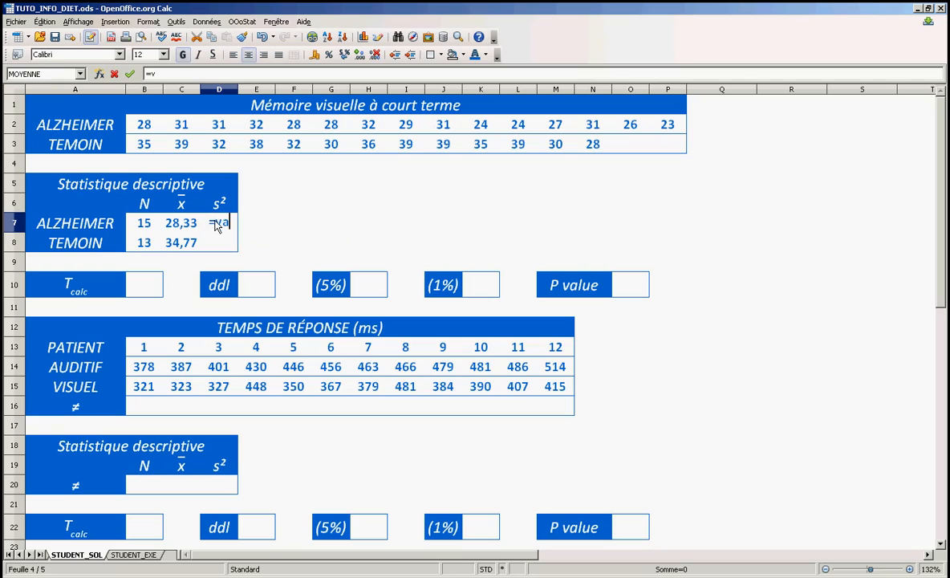
type("r(")
left_click_drag(143, 125, 660, 131)
key("Return")
type("=var(")
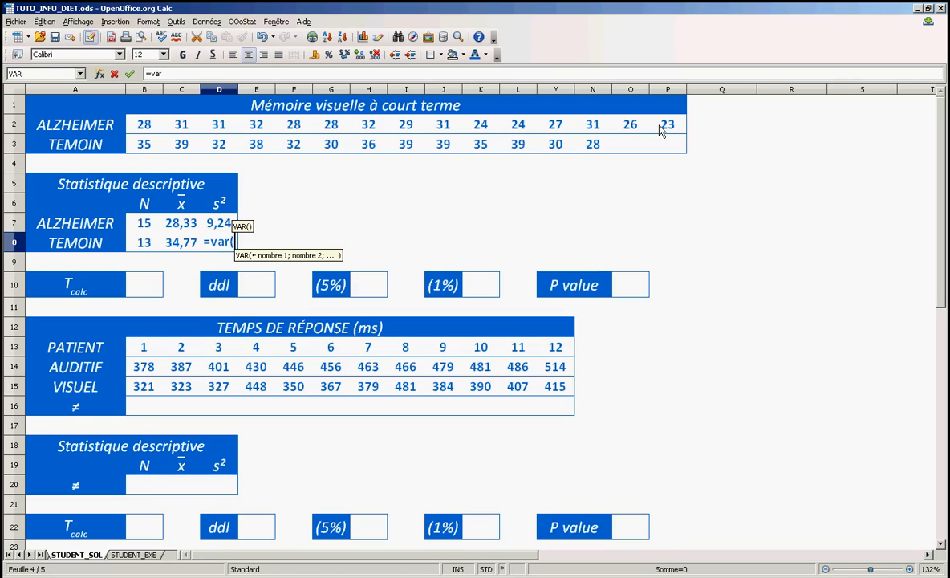
left_click_drag(159, 144, 601, 151)
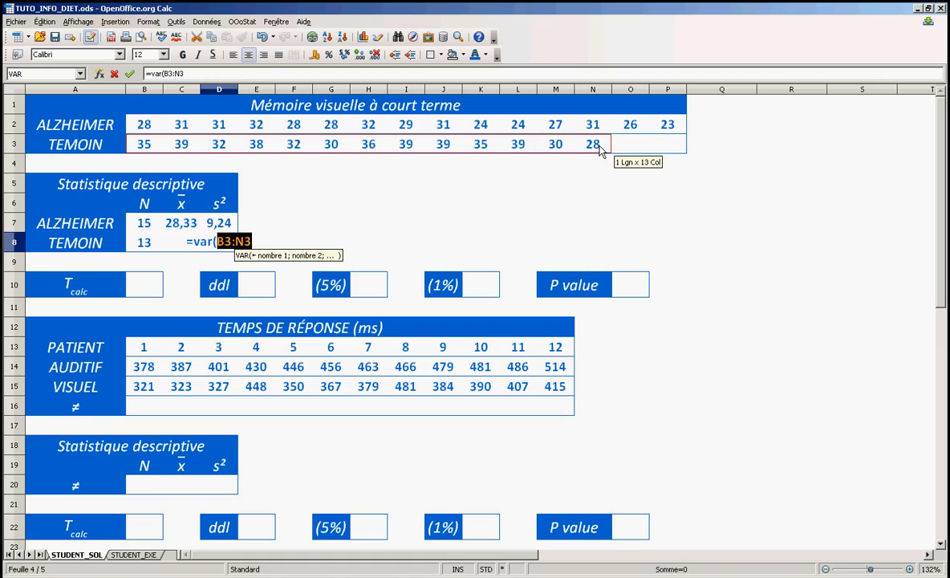
key("Return")
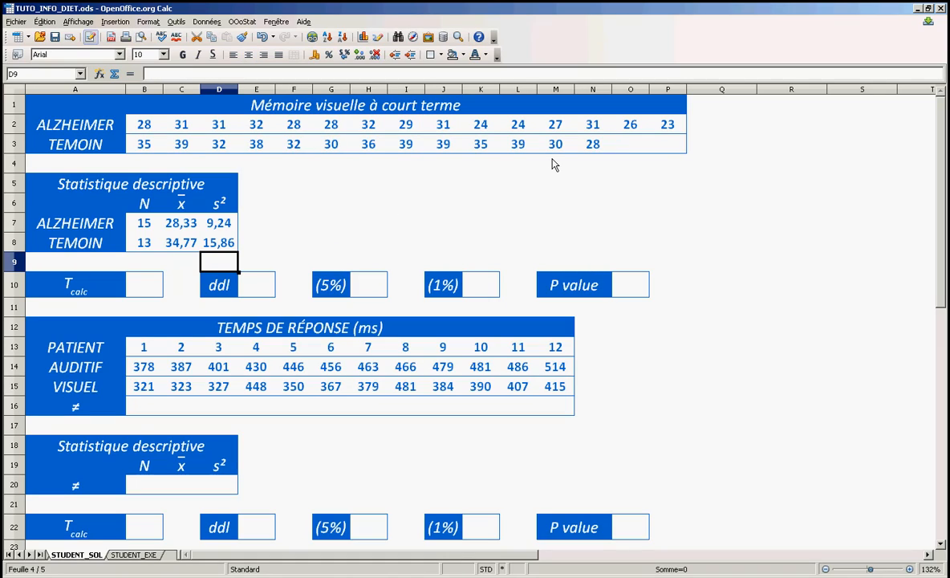
Begin the first Tcalc formula in B10 with the TEMOIN mean minus the ALZHEIMER mean, =(C8-C7).
left_click(159, 287)
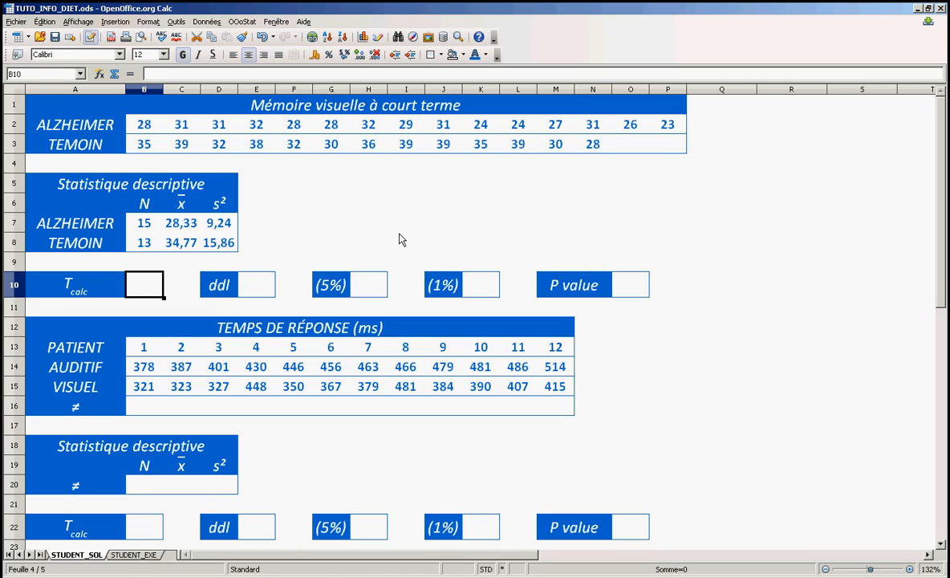
type("=")
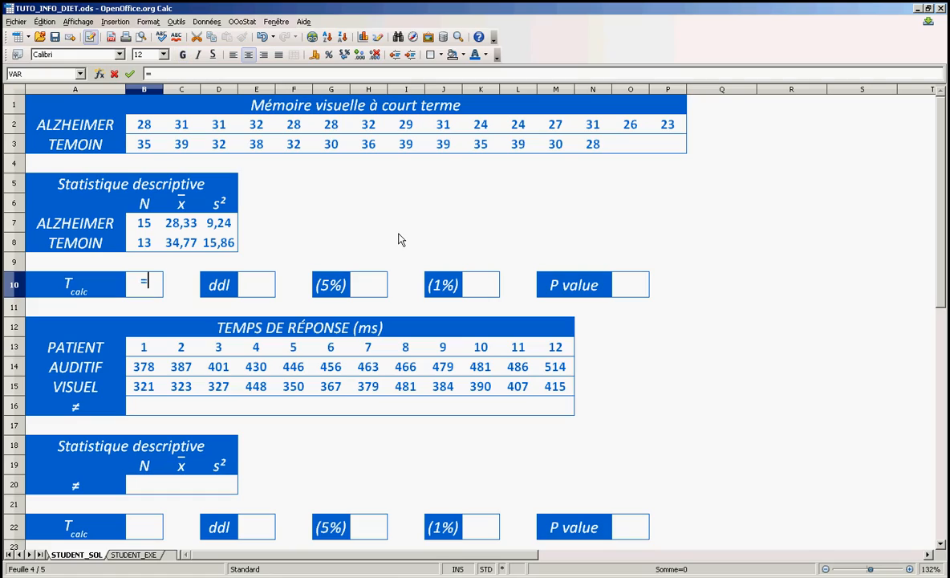
type("(")
left_click(183, 249)
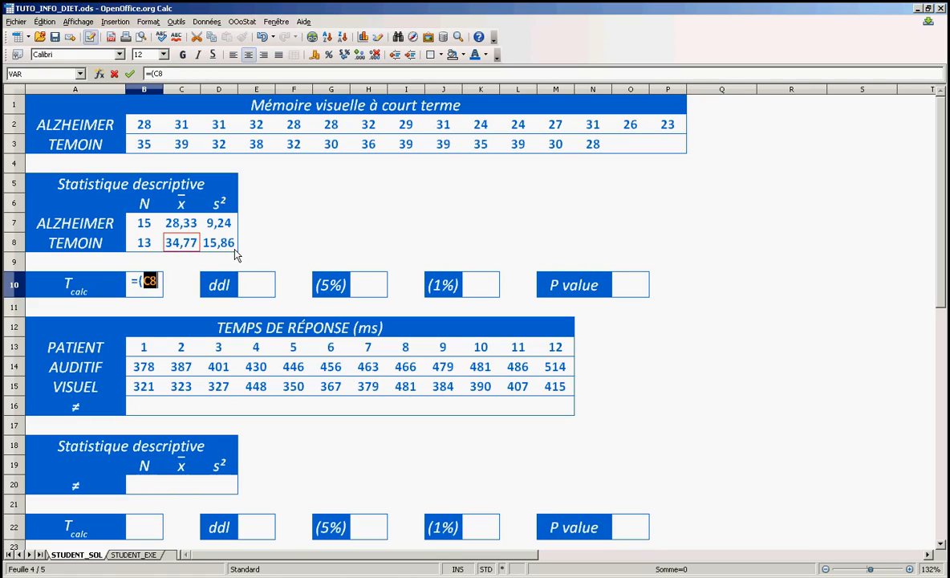
type("-")
left_click(181, 223)
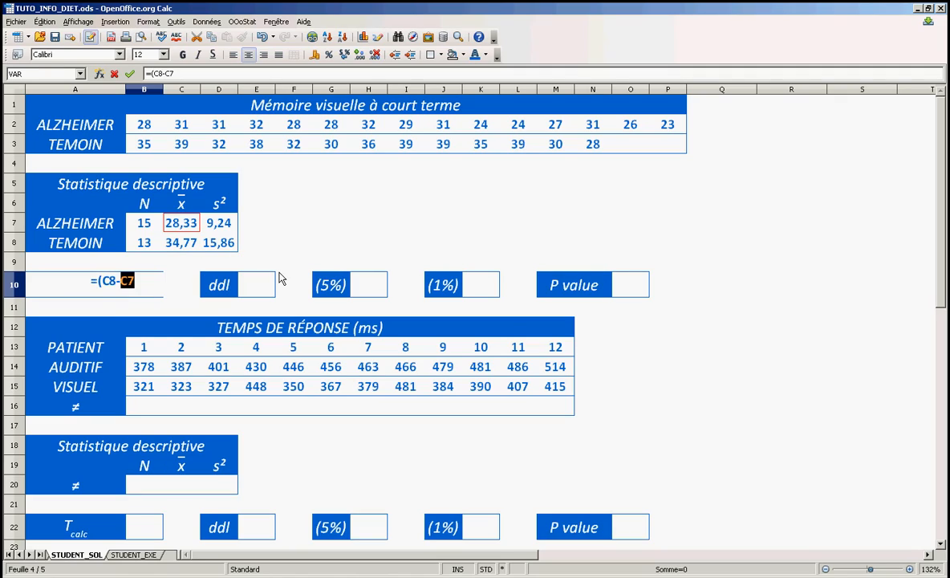
type(")")
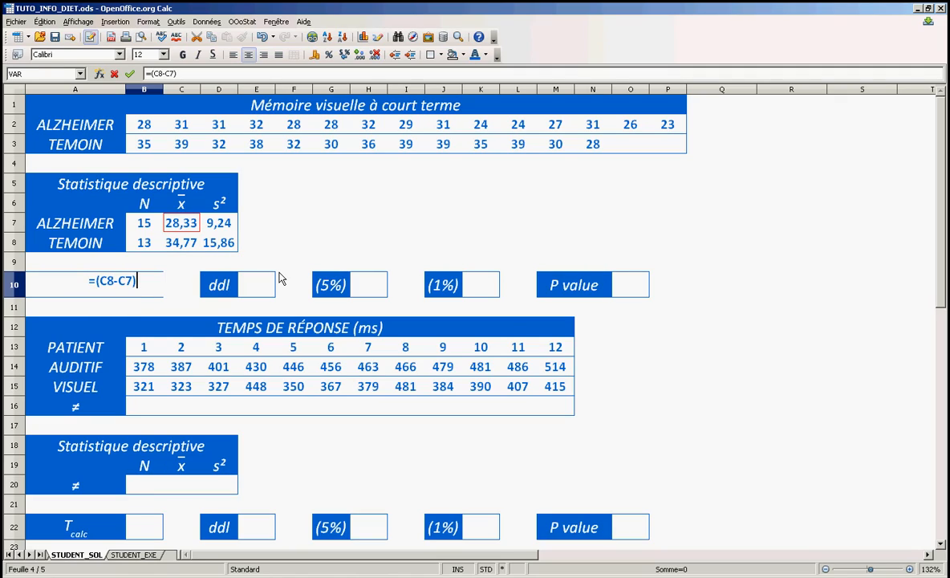
Complete the Tcalc formula in B10 by dividing the mean difference by the standard error: =(C8-C7)/RACINE(D7/B7+D8/B8).
type("/rac")
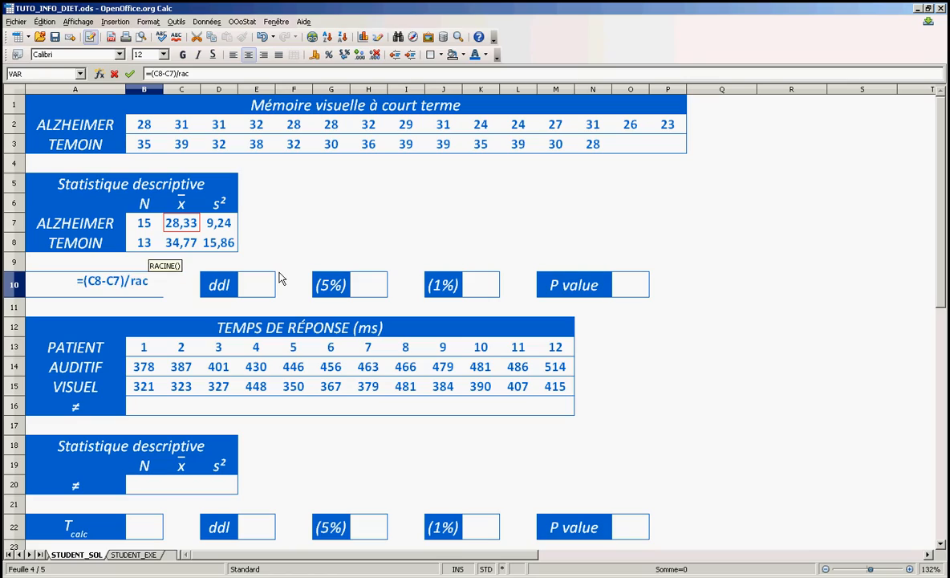
type("ine(")
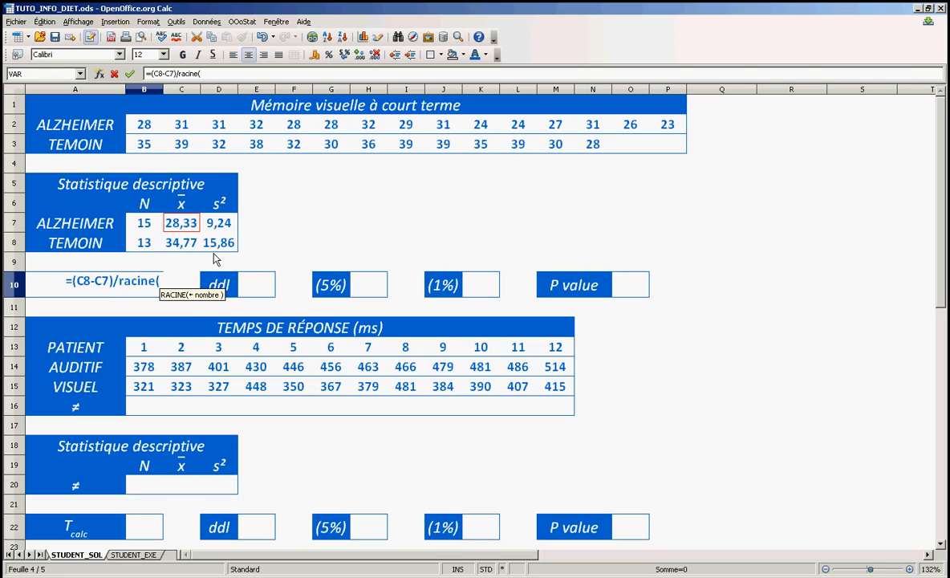
left_click(224, 229)
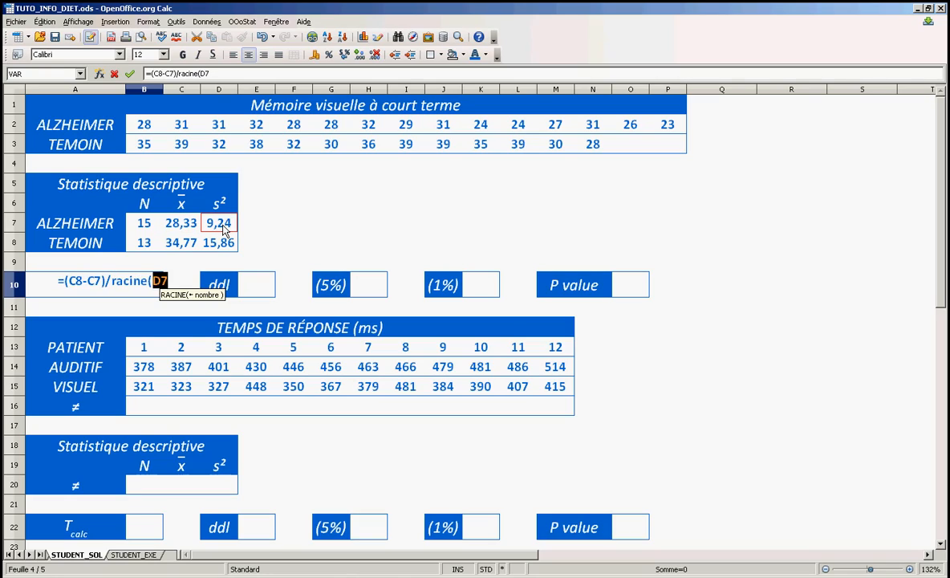
type("/")
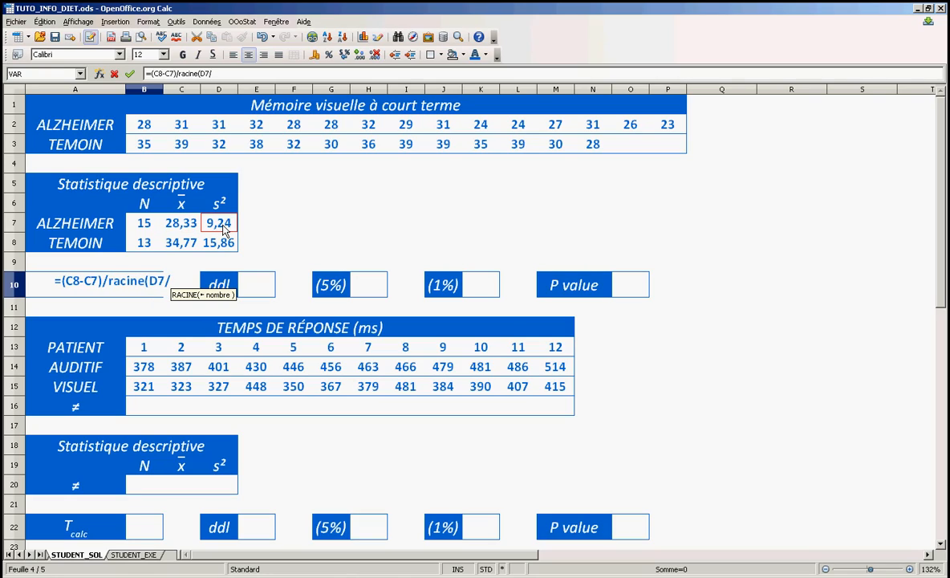
left_click(141, 228)
type("+")
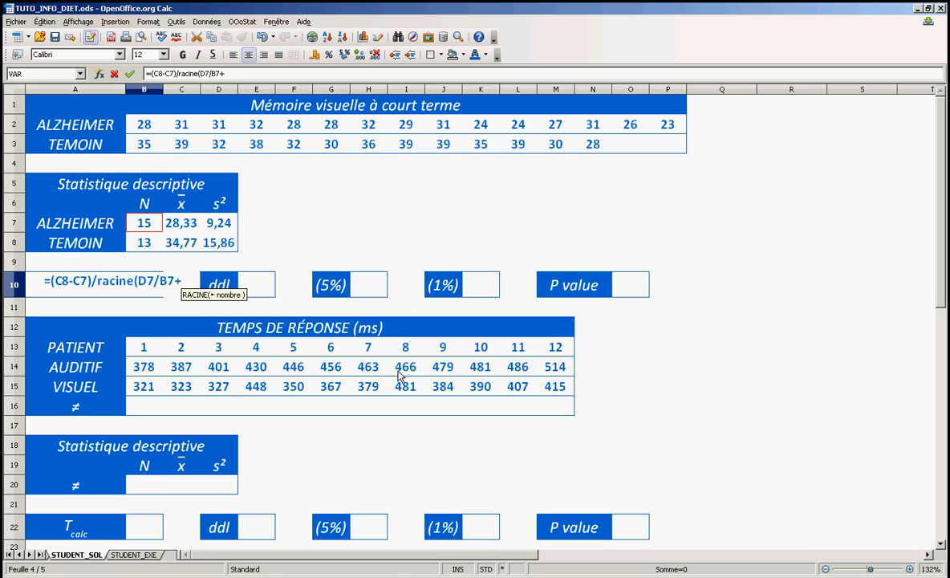
left_click(218, 242)
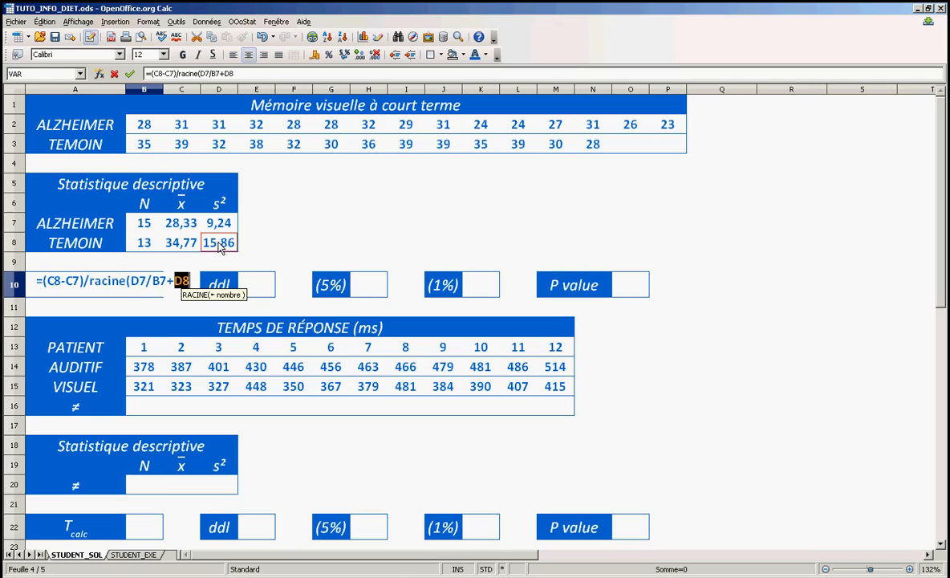
type("/")
left_click(145, 243)
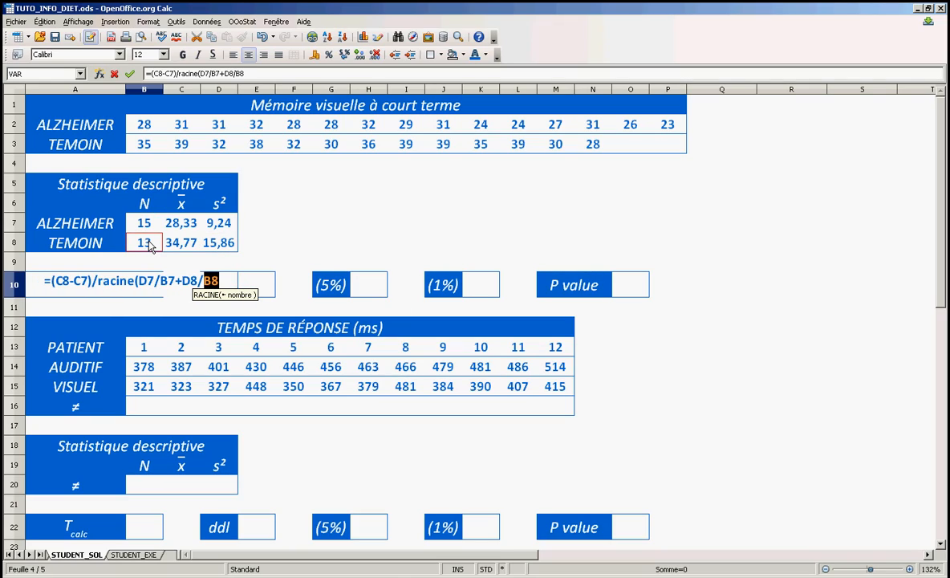
type(")")
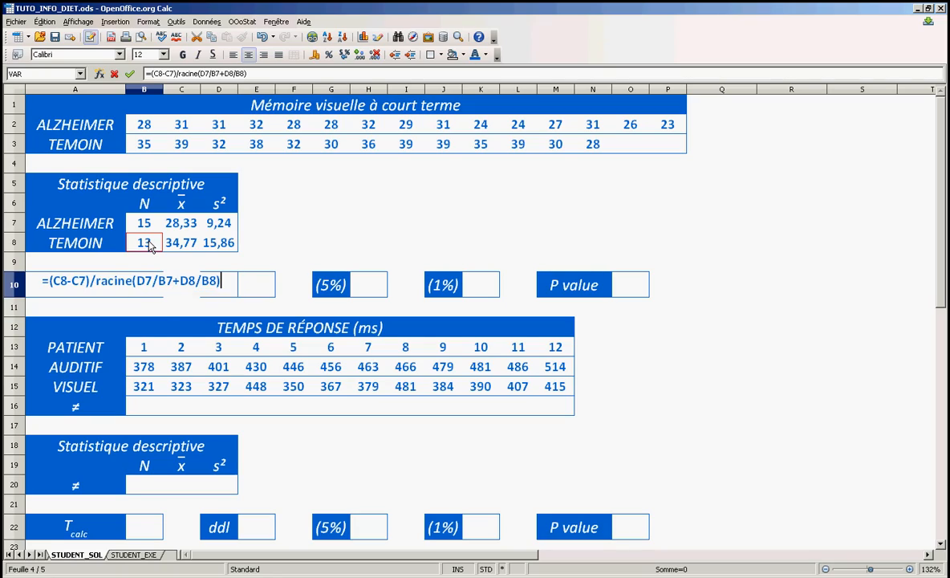
key("Return")
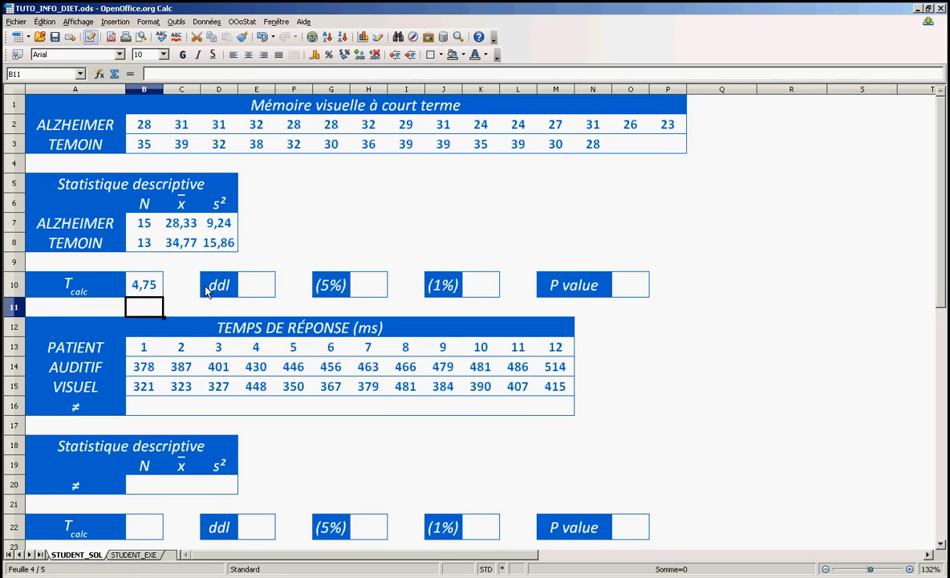
Enter 12 as the degrees of freedom (ddl) in E10.
left_click(250, 279)
type("12")
key("Return")
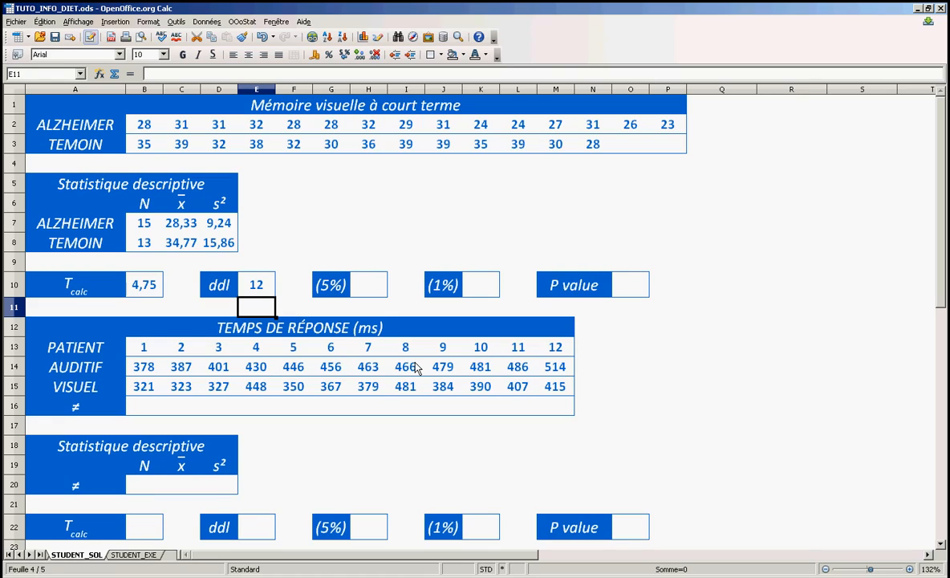
Consult the Student distribution table for 12 ddl in tables.pdf in Adobe Acrobat, and enter the 5% critical value 1,78 in H10.
key("alt+Tab")
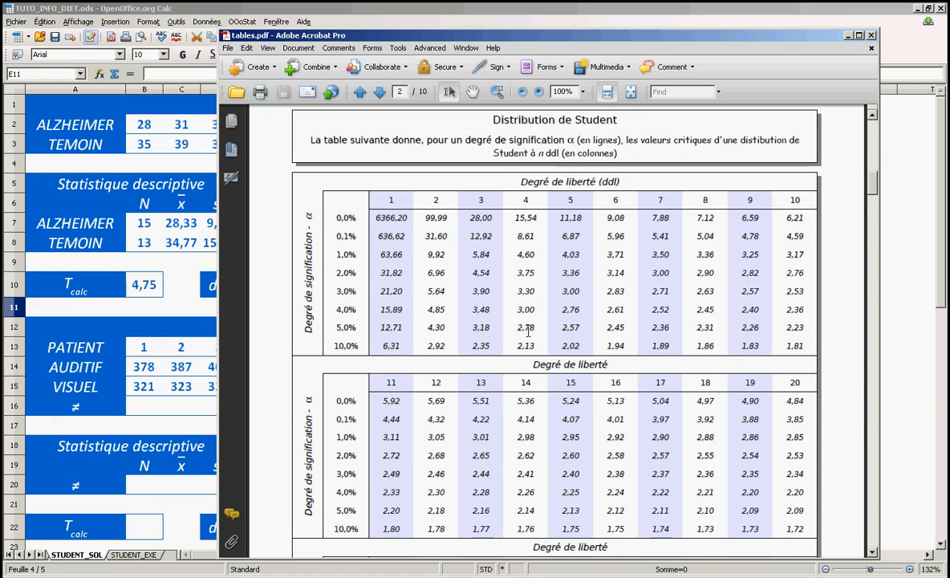
double_click(427, 456)
left_click_drag(424, 522, 443, 526)
key("alt+Tab")
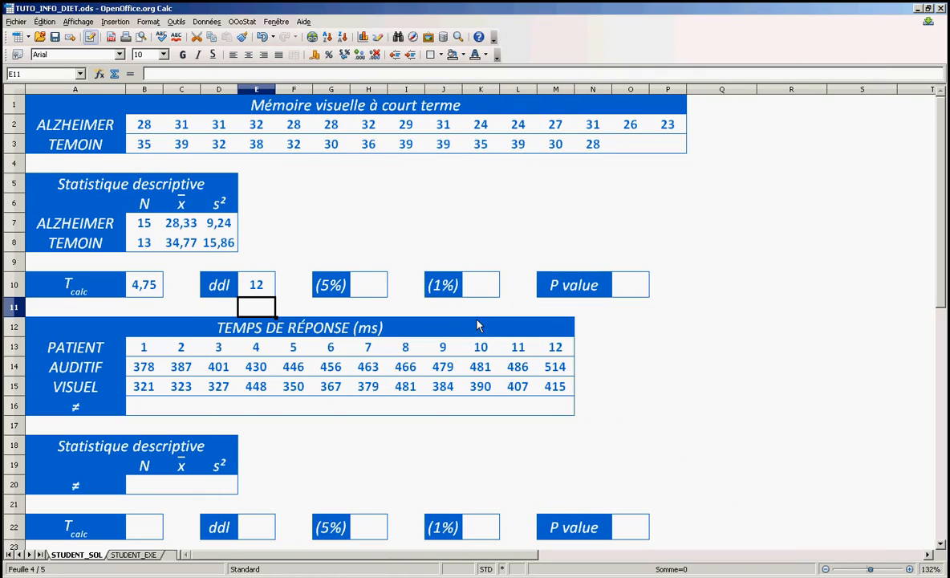
left_click(380, 293)
type("1")
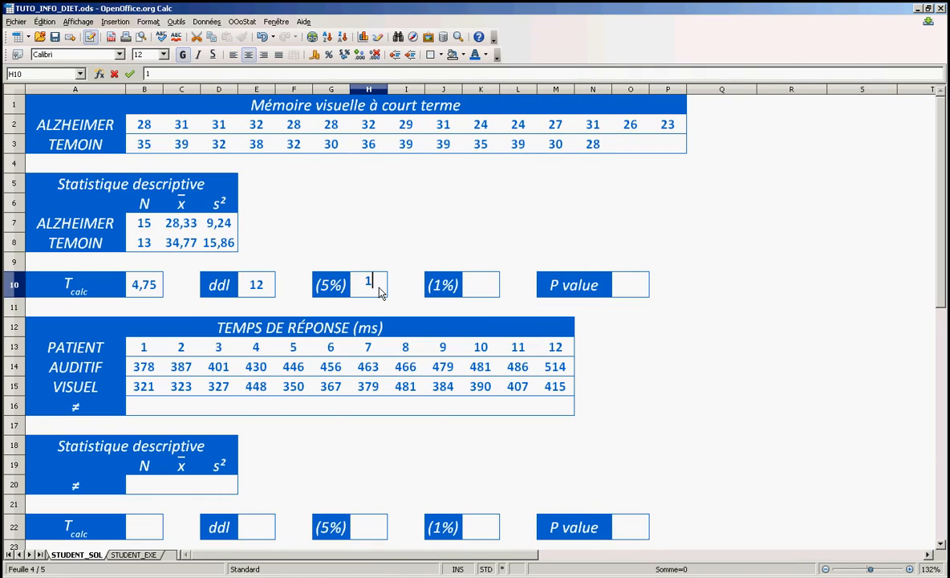
type(",78")
key("Tab")
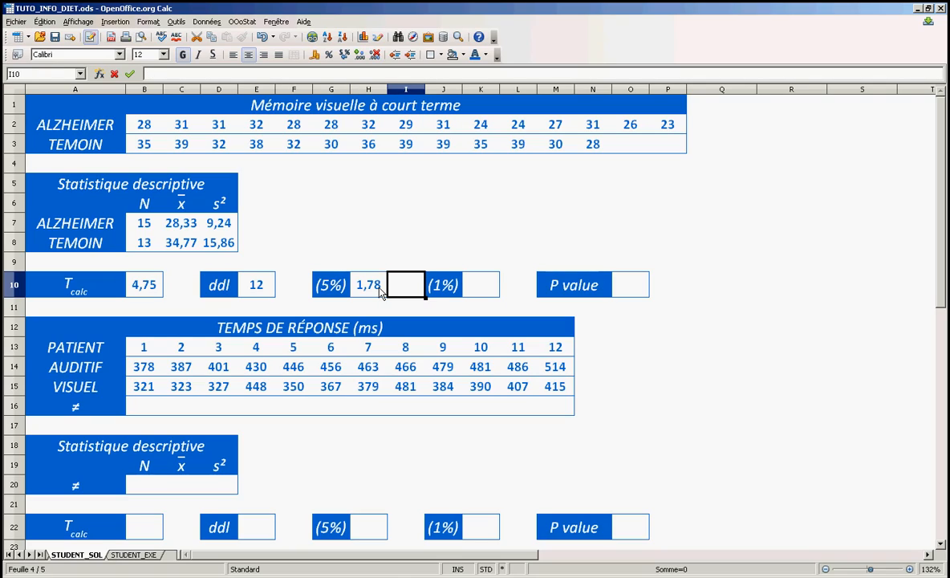
Enter the 1% critical value 2,68 in K10.
key("Right")
key("Right")
type("2")
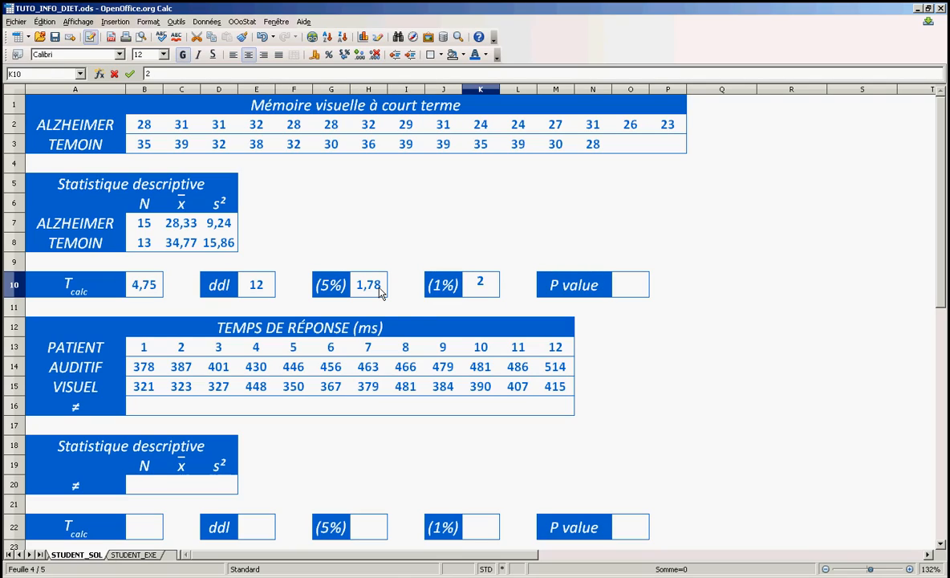
type(",68")
left_click(744, 374)
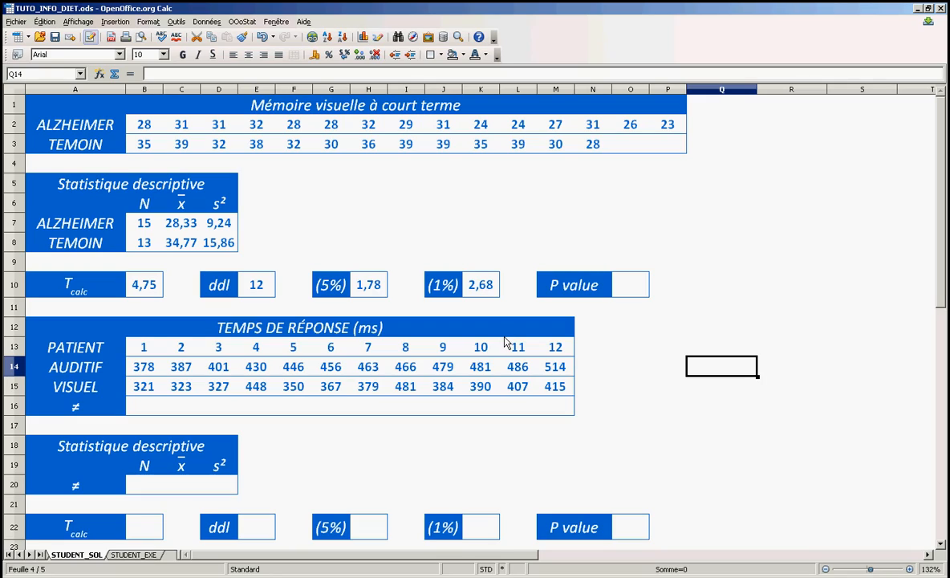
Start a LOI.STUDENT function for the P value in O10, moving its dialog clear of the test's input cells.
left_click(630, 285)
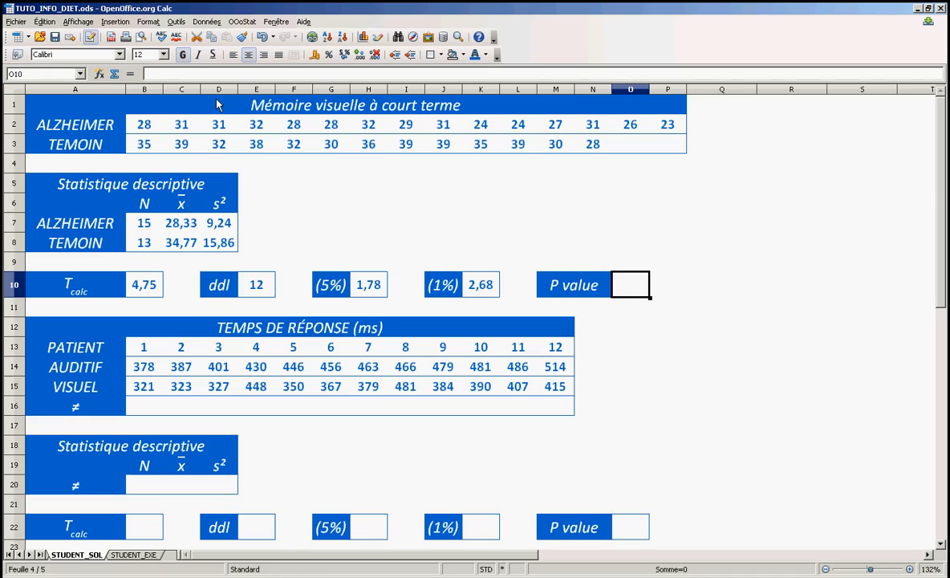
left_click(100, 74)
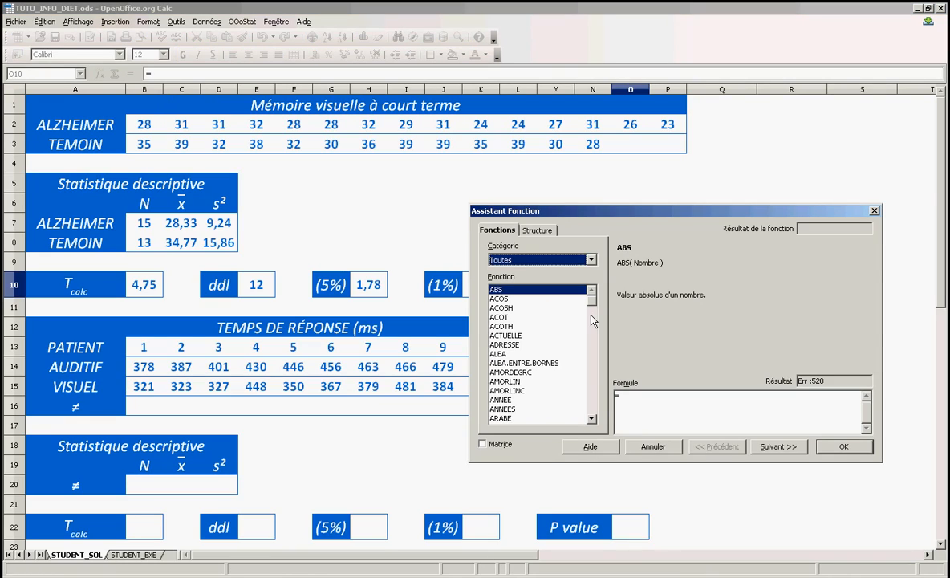
left_click_drag(592, 301, 582, 363)
left_click(534, 326)
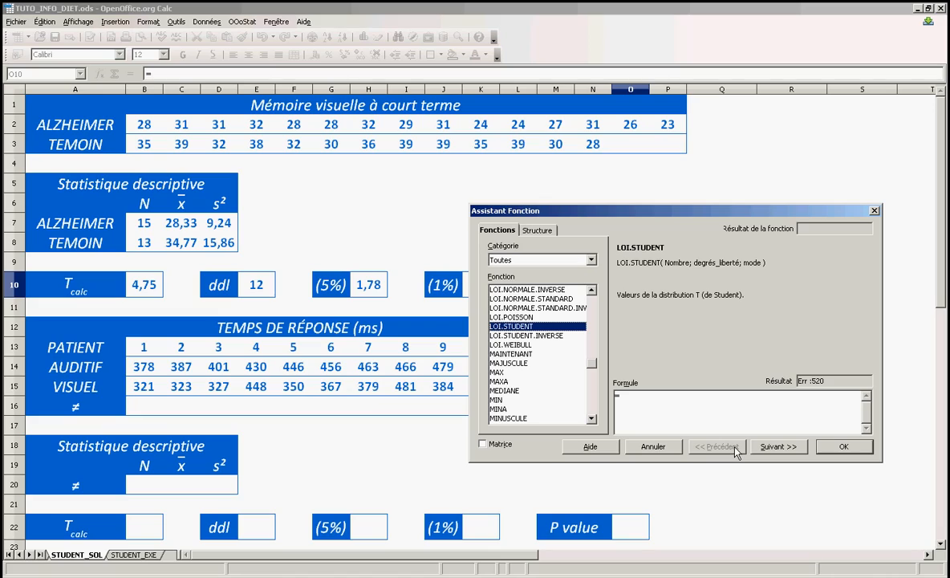
left_click(764, 448)
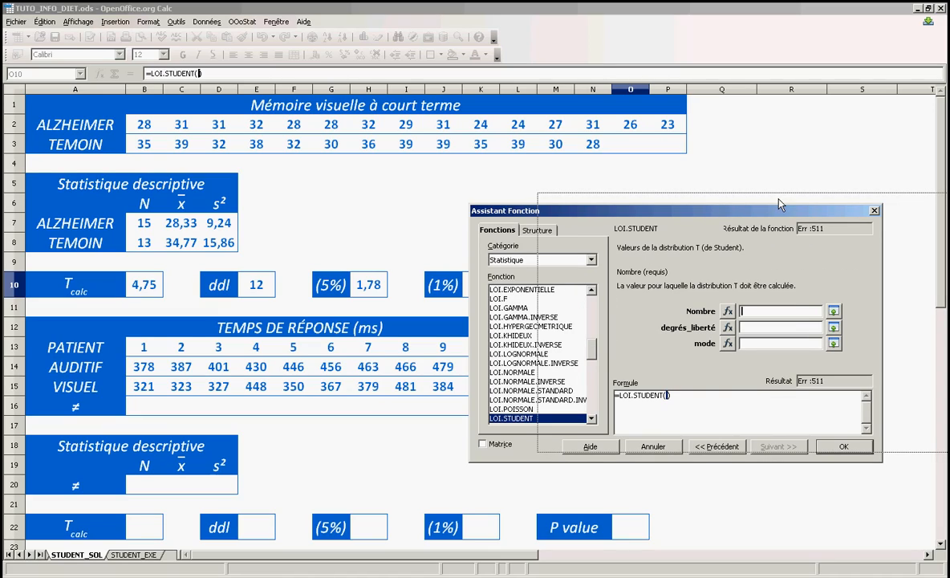
left_click_drag(710, 209, 779, 199)
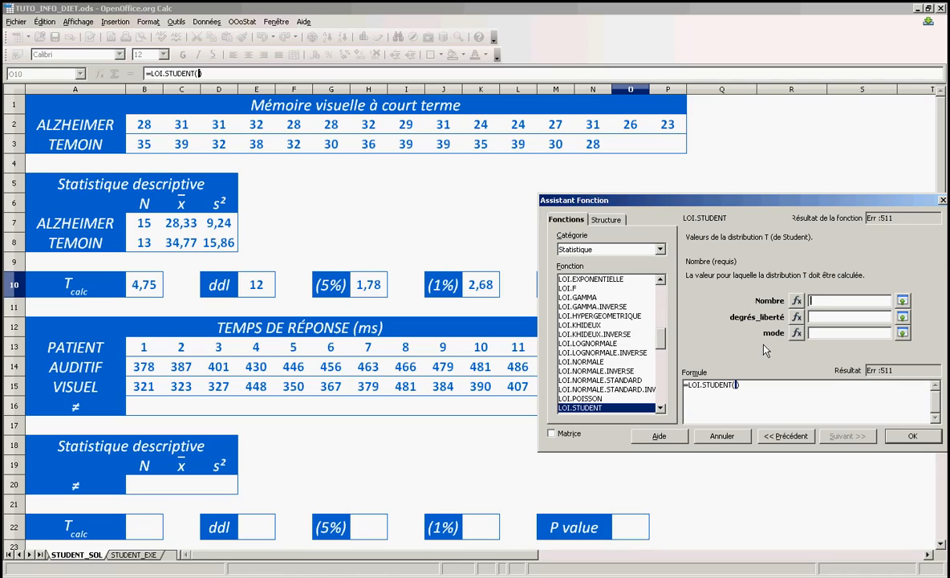
Complete LOI.STUDENT with Nombre B10, degrés_liberté E10 and mode 1 to calculate the one-tailed P value.
left_click(139, 291)
left_click(826, 319)
left_click(271, 292)
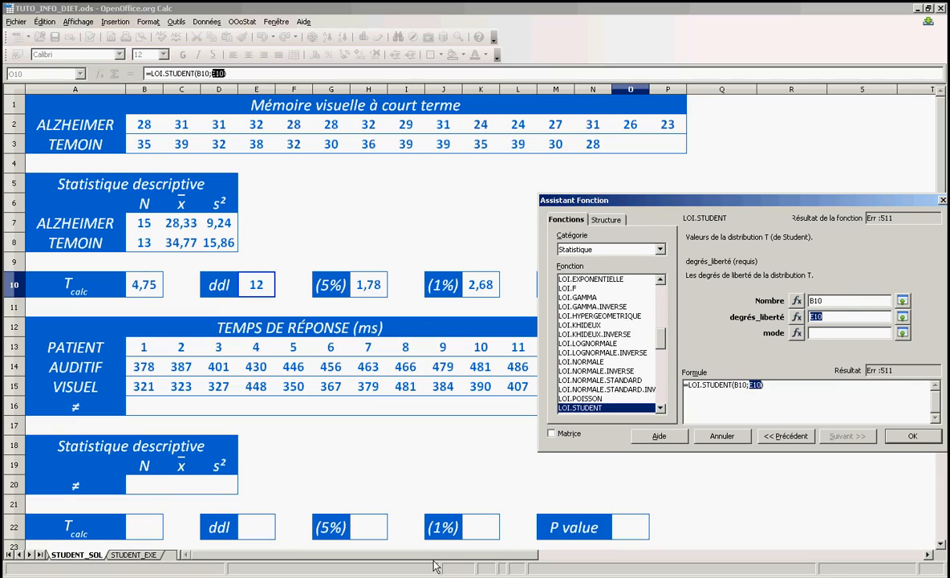
key("Tab")
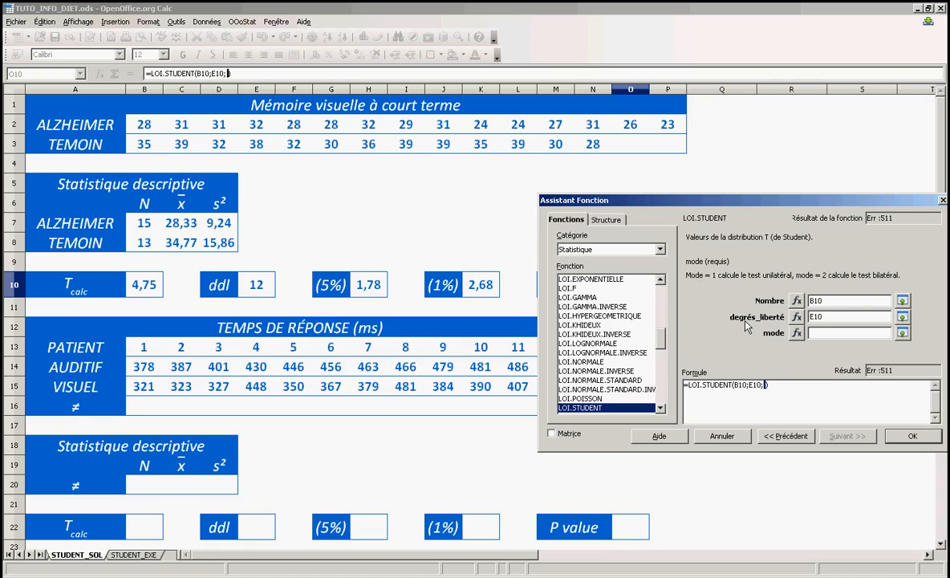
type("1")
left_click(911, 437)
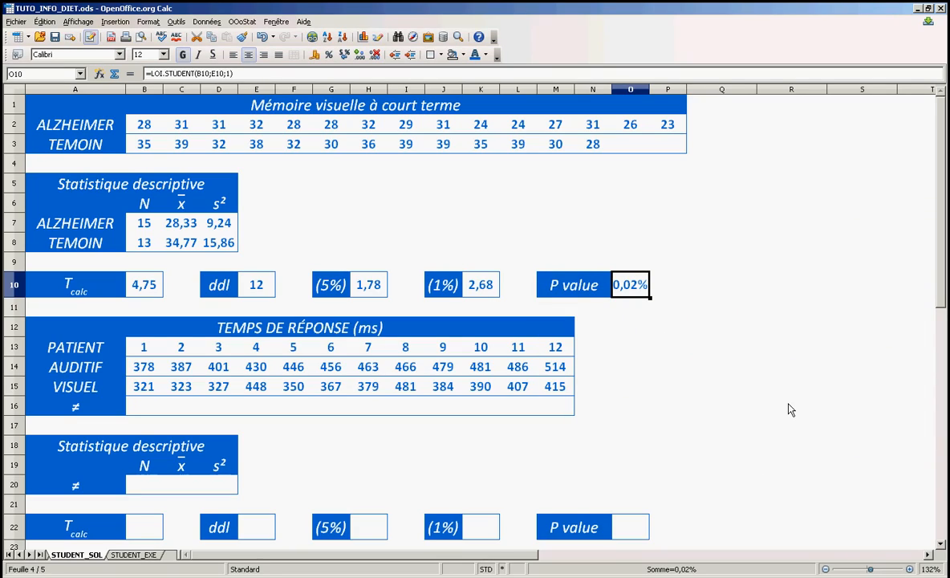